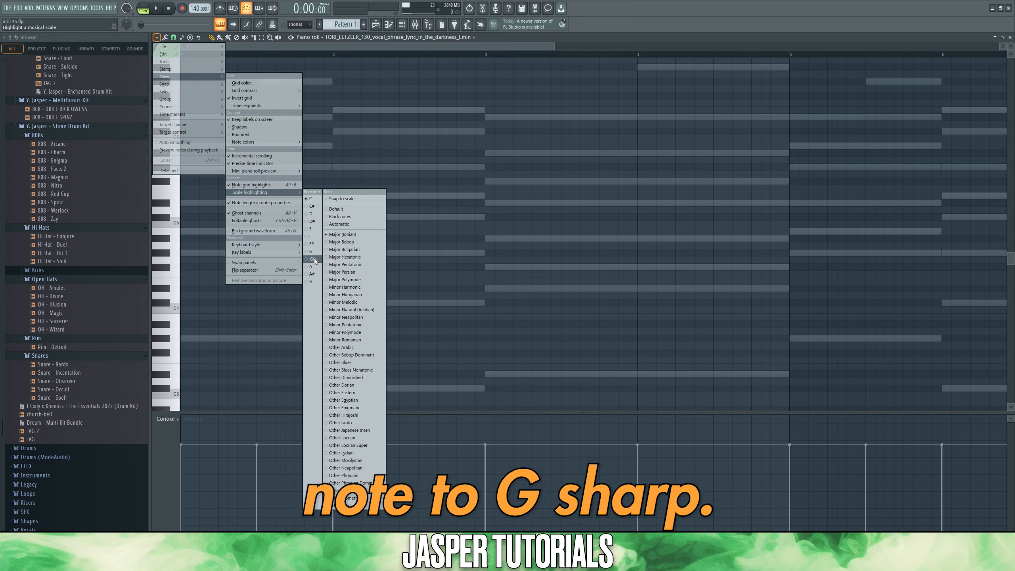
Set the piano roll's scale highlighting to root note G# and the Minor Natural (Aeolian) scale
left_click(313, 258)
left_click(156, 38)
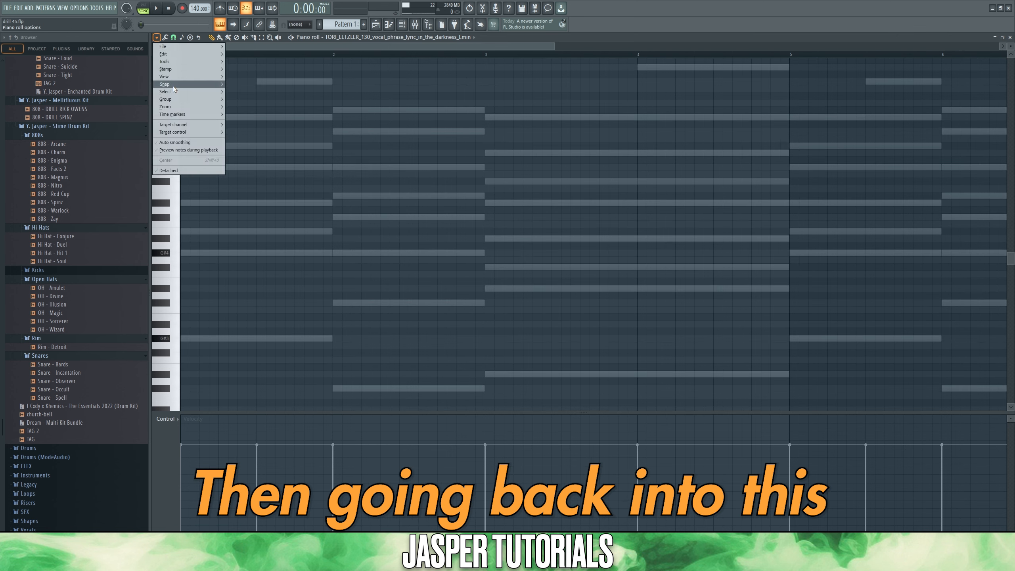
left_click(176, 76)
left_click(258, 191)
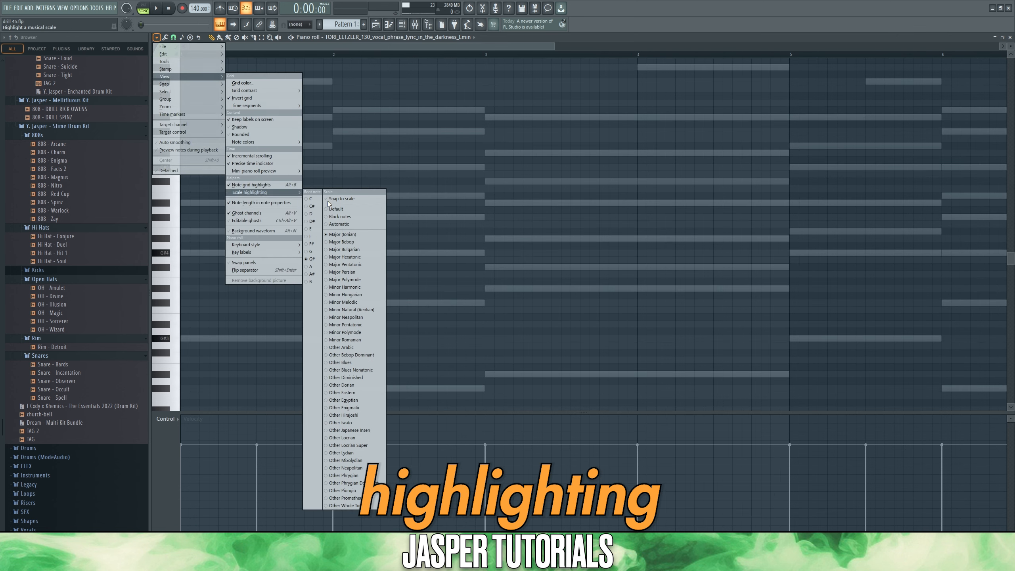
left_click(355, 308)
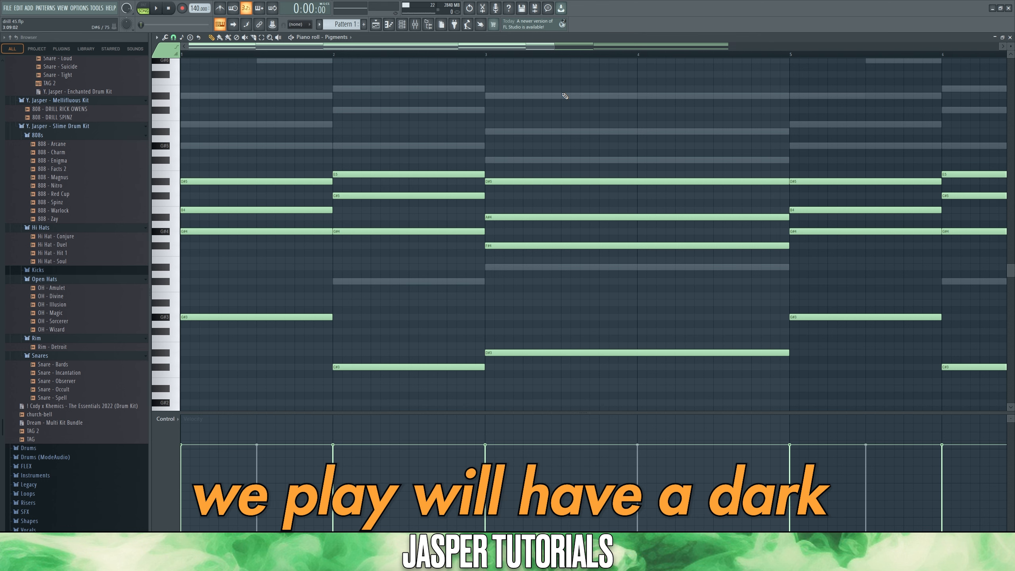
Move the C# bass note of the second chord and the D# bass note of the third chord up an octave and back down
scroll(565, 96, "down", 4)
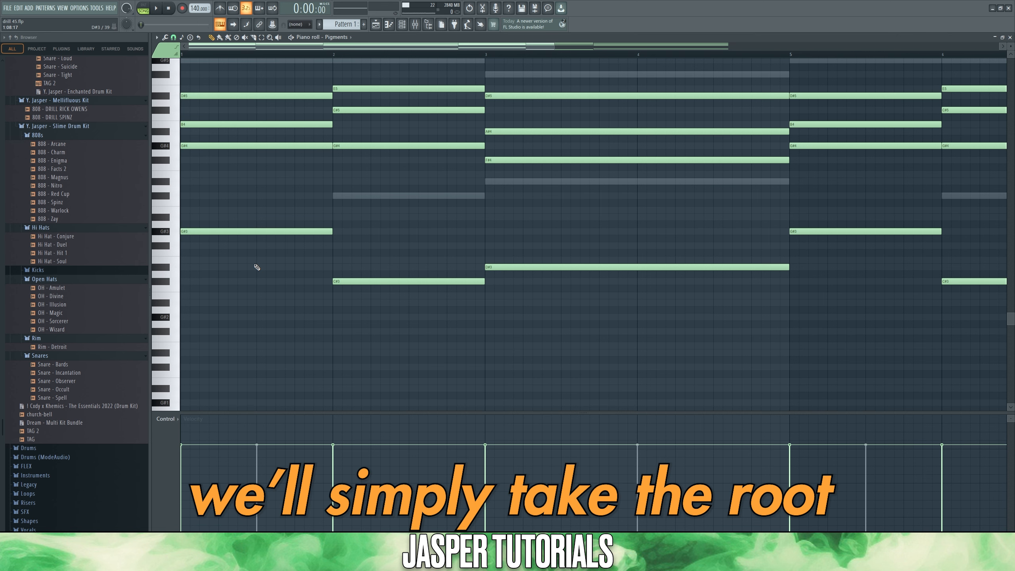
left_click_drag(252, 267, 207, 208)
left_click(242, 257, "ctrl")
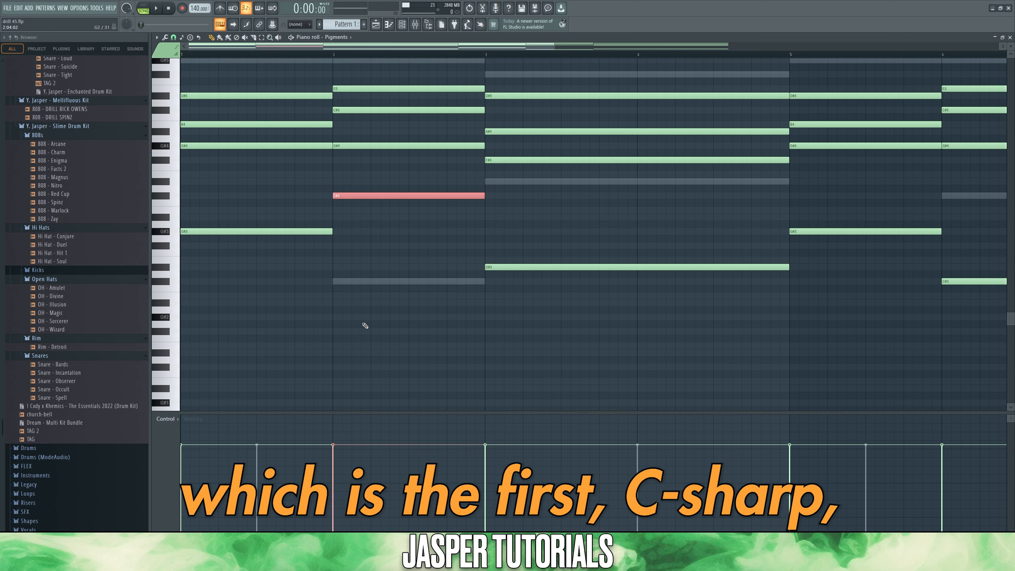
left_click(526, 267, "ctrl")
key("ctrl+Up")
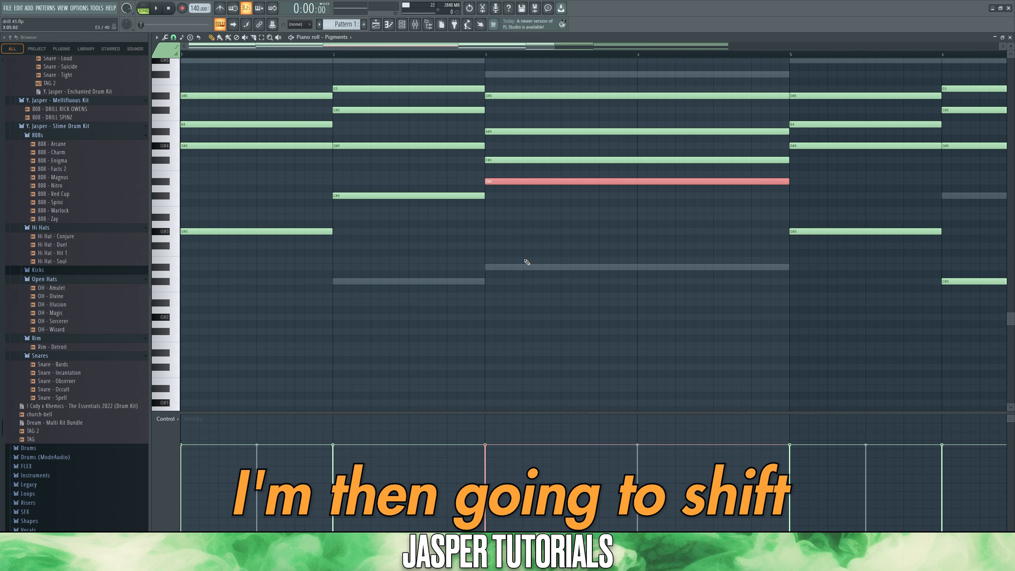
left_click_drag(524, 227, 410, 178)
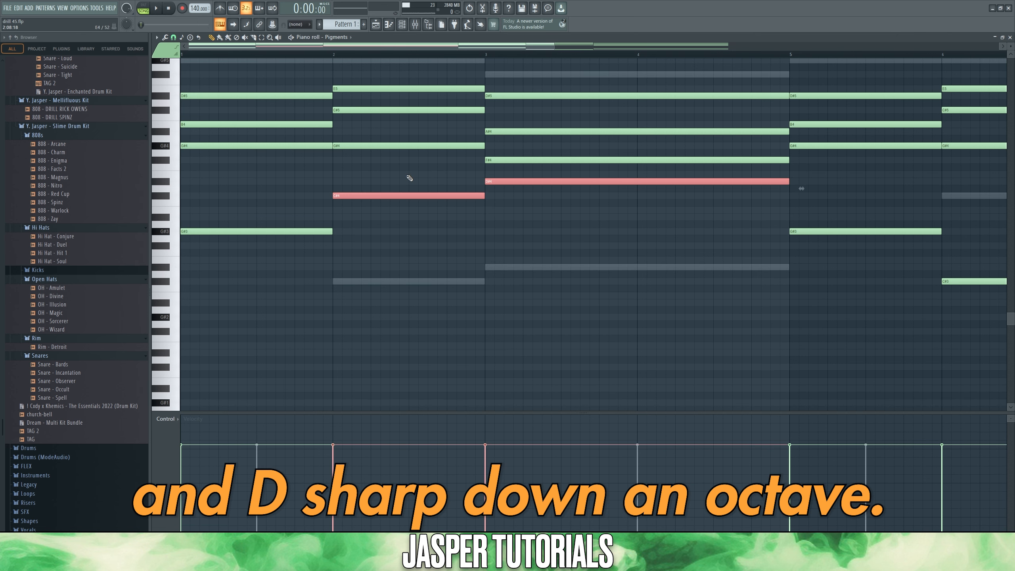
key("ctrl+Down")
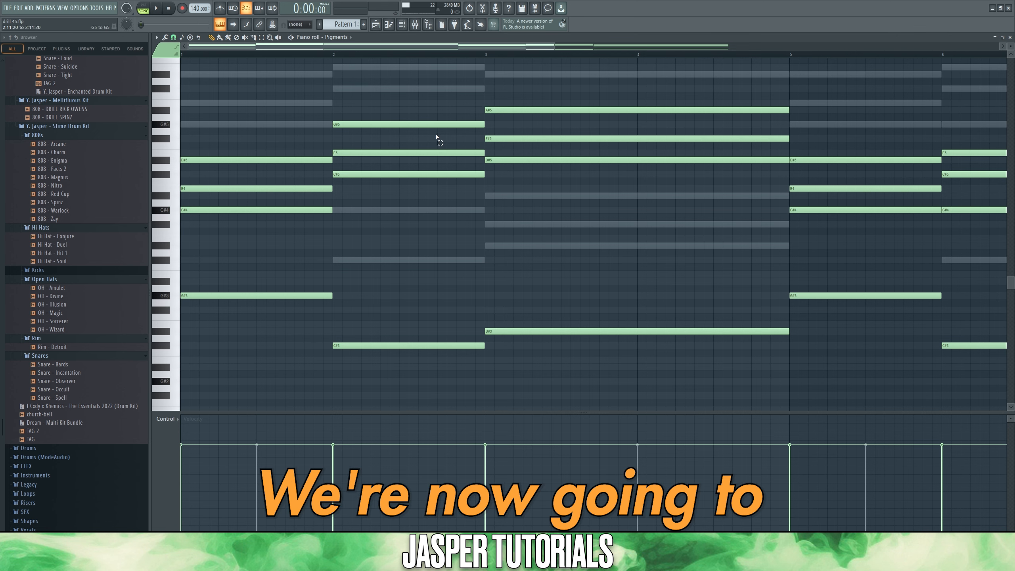
Lower the second chord's high G# and the third chord's high A# and F# by an octave, and play back the progression
left_click_drag(436, 136, 543, 93)
left_click(527, 137, "ctrl+shift")
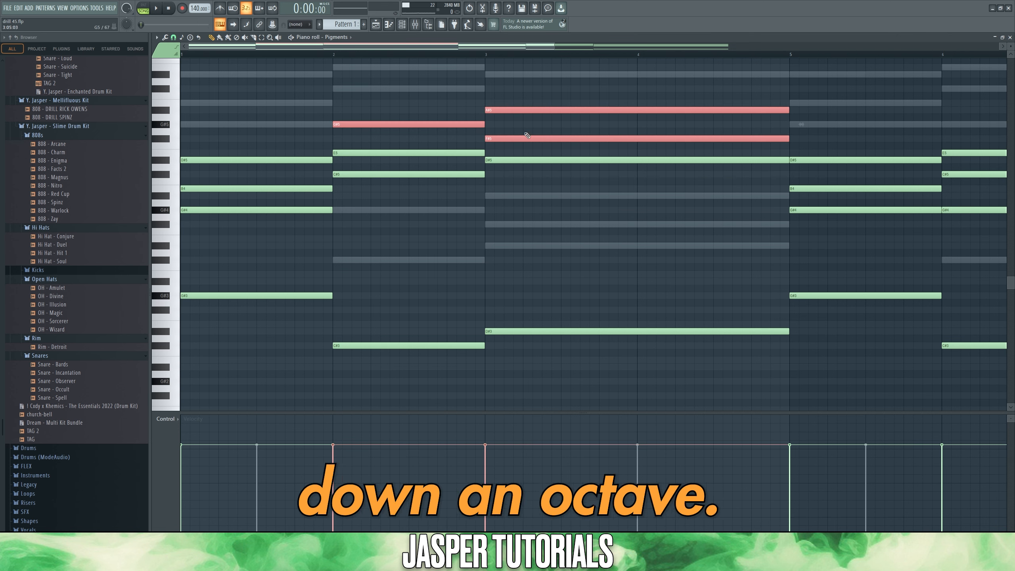
key("ctrl+Down")
key("ctrl+d")
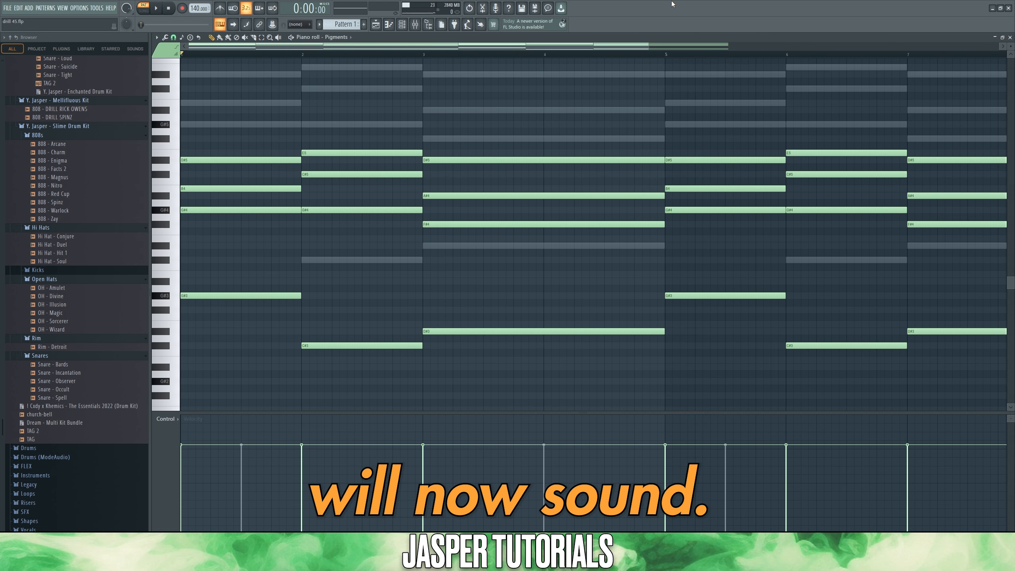
key("space")
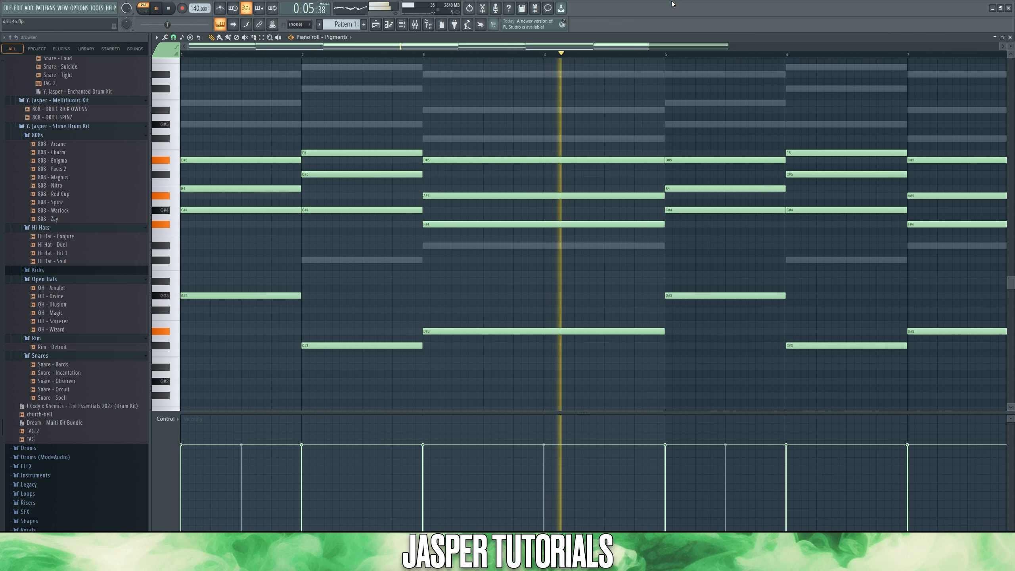
key("space")
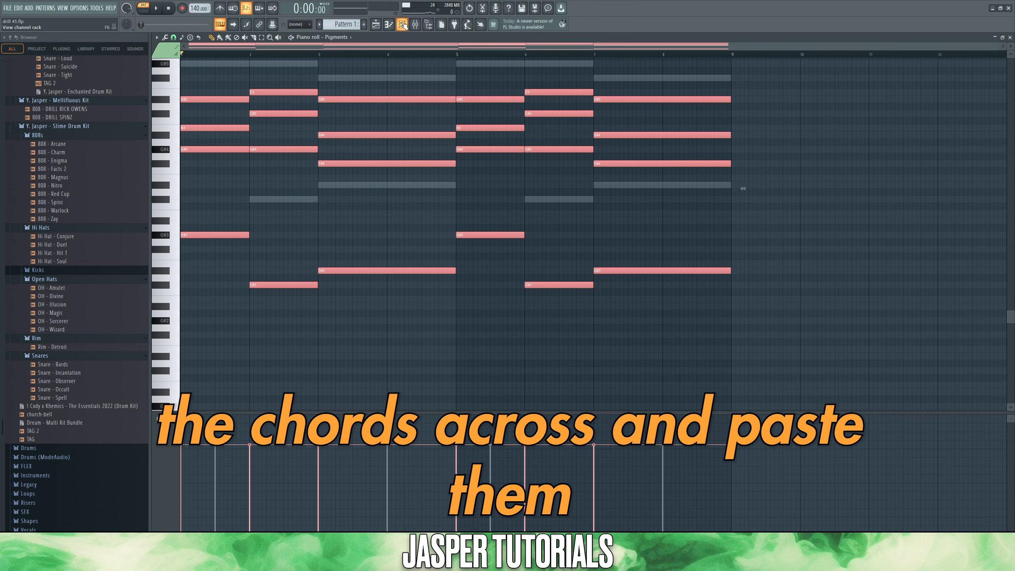
Open the Omnisphere channel's chord progression in the piano roll and play it back
left_click(402, 25)
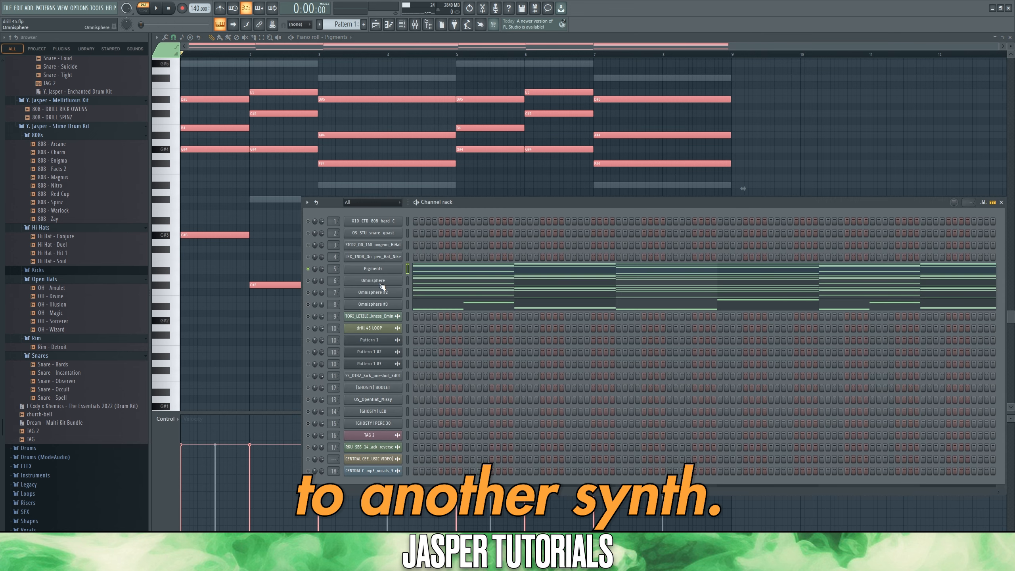
left_click(381, 281)
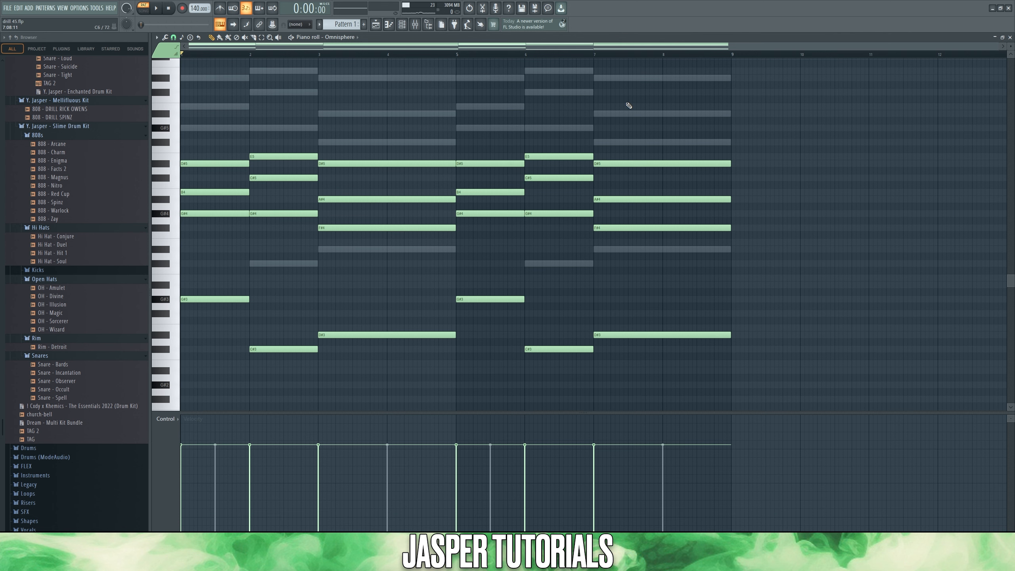
key("space")
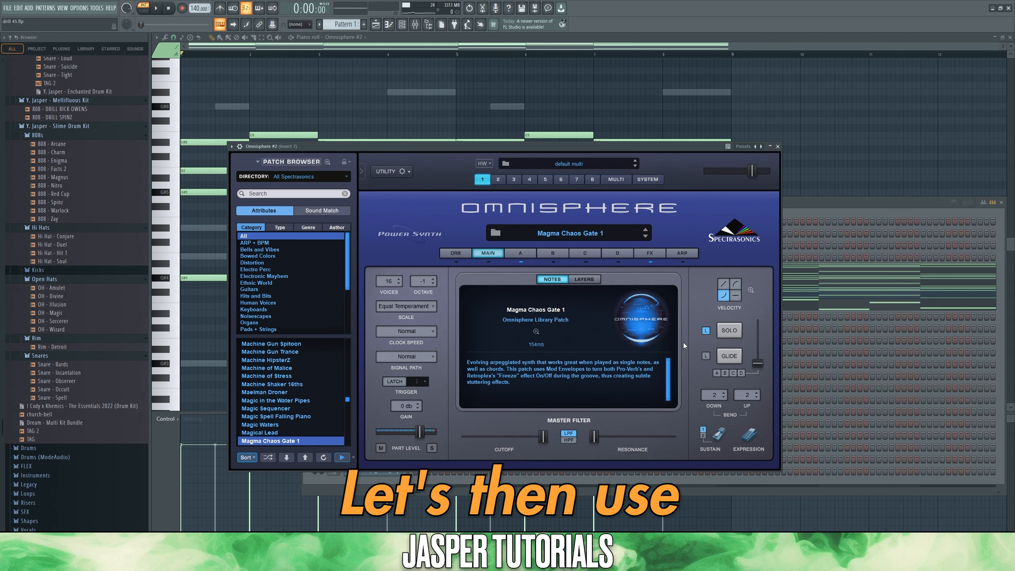
Close the Magma Chaos Gate 1 synth window and play back the Omnisphere #2 part in the piano roll
left_click(778, 146)
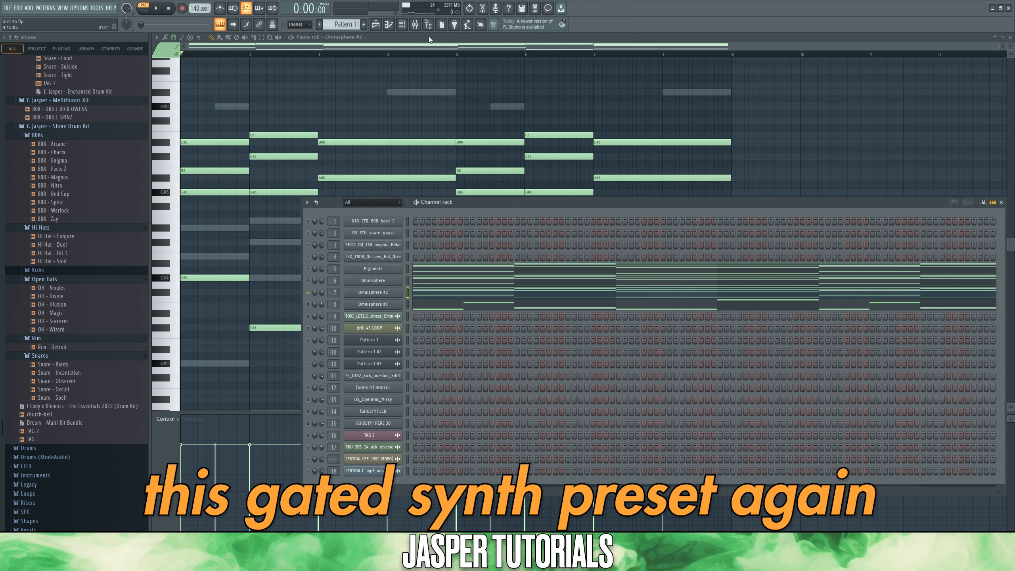
left_click(428, 36)
key("space")
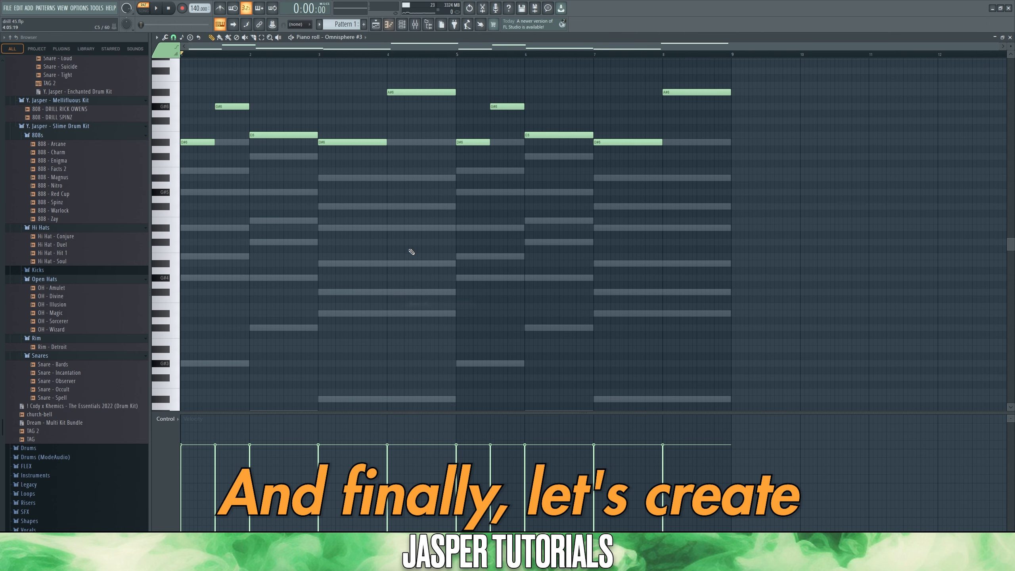
Play back the single-note melody of the Omnisphere #3 channel
scroll(410, 251, "up", 3)
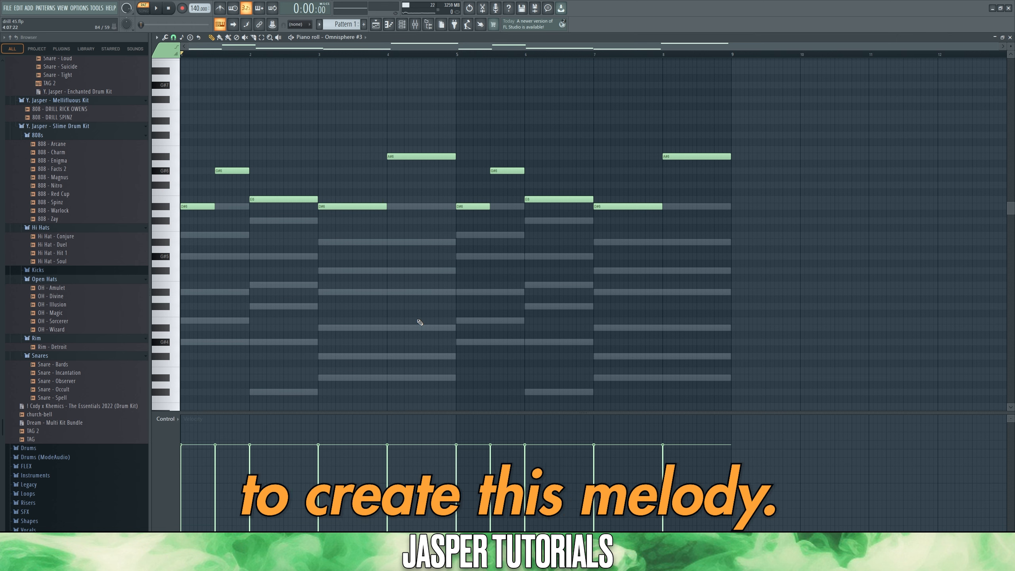
key("space")
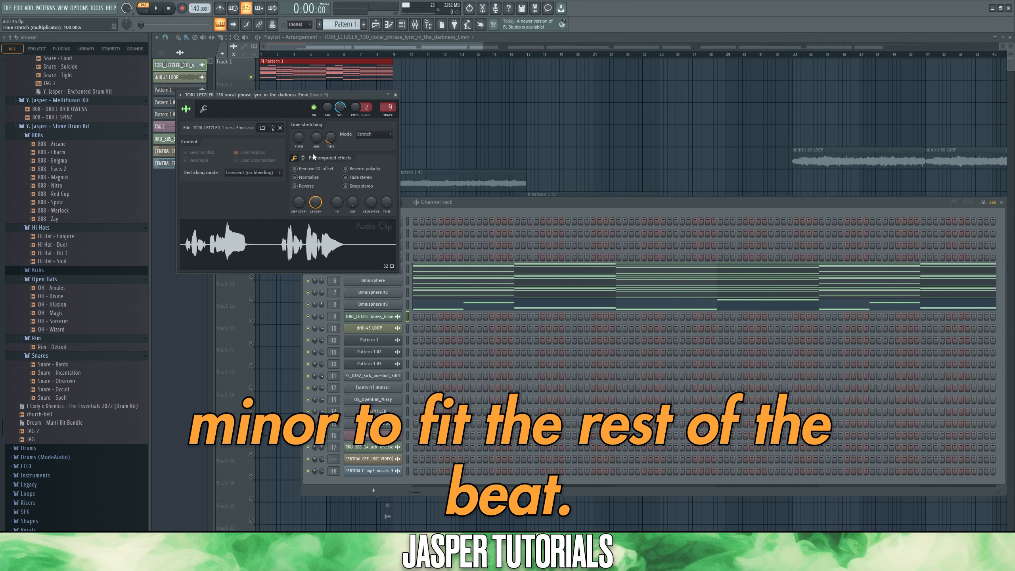
Raise the pitch of the vocal phrase audio clip to fit the beat's key and play it together with Pattern 1
left_click_drag(300, 140, 301, 125)
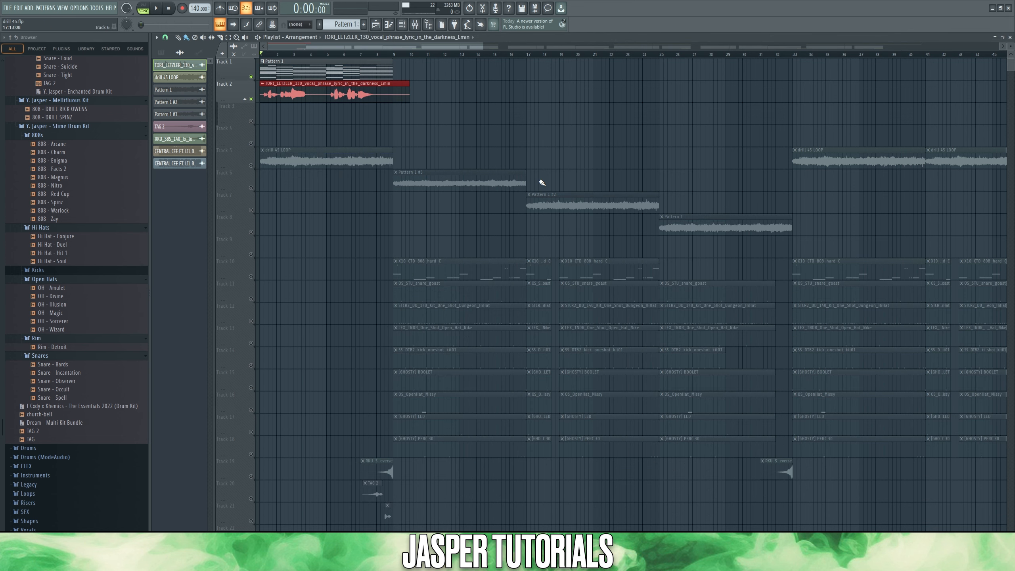
key("space")
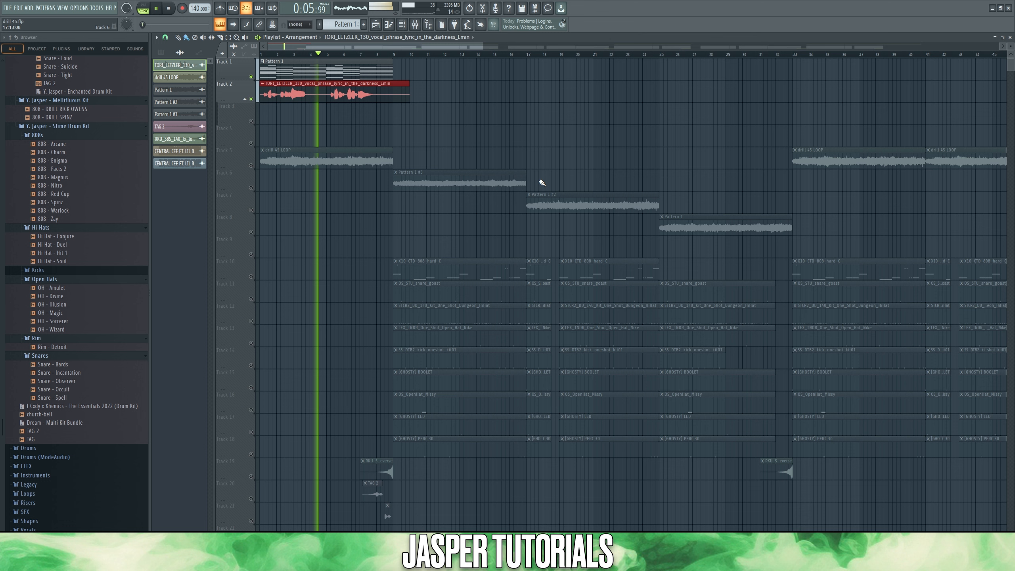
key("space")
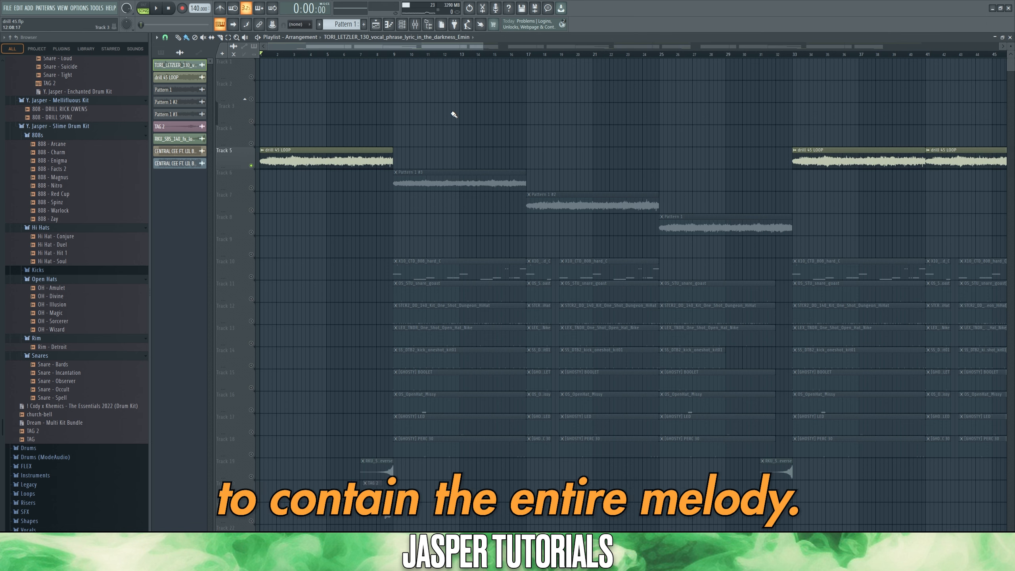
Play back the drill 45 LOOP clip and the melody clips on tracks 6, 7 and 8 of the playlist
key("space")
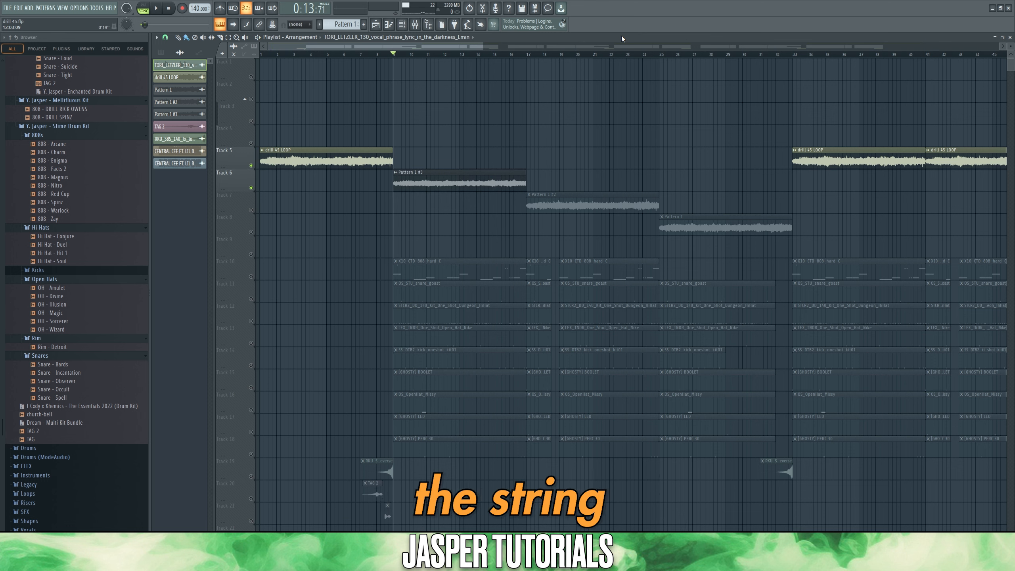
key("space")
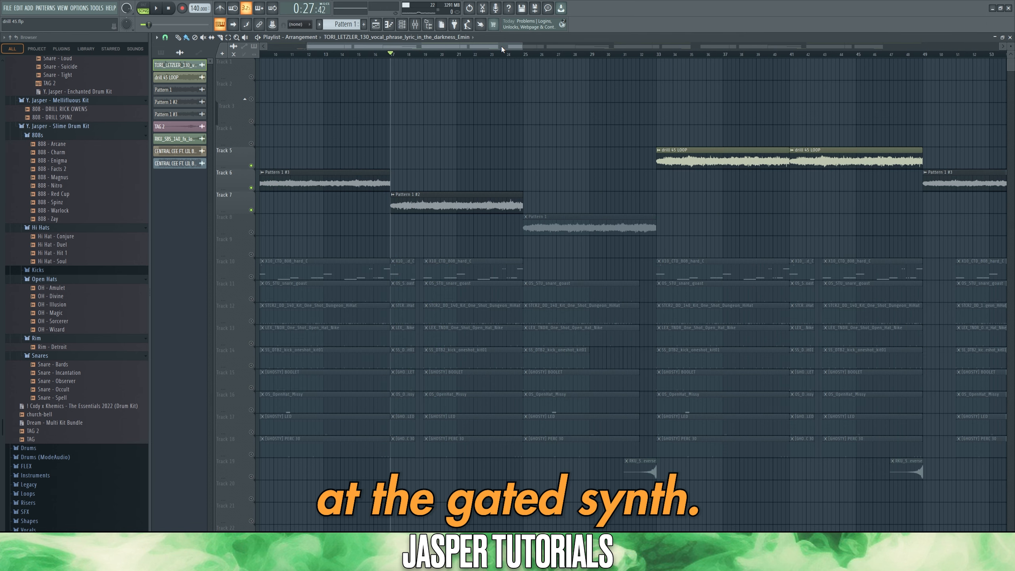
key("space")
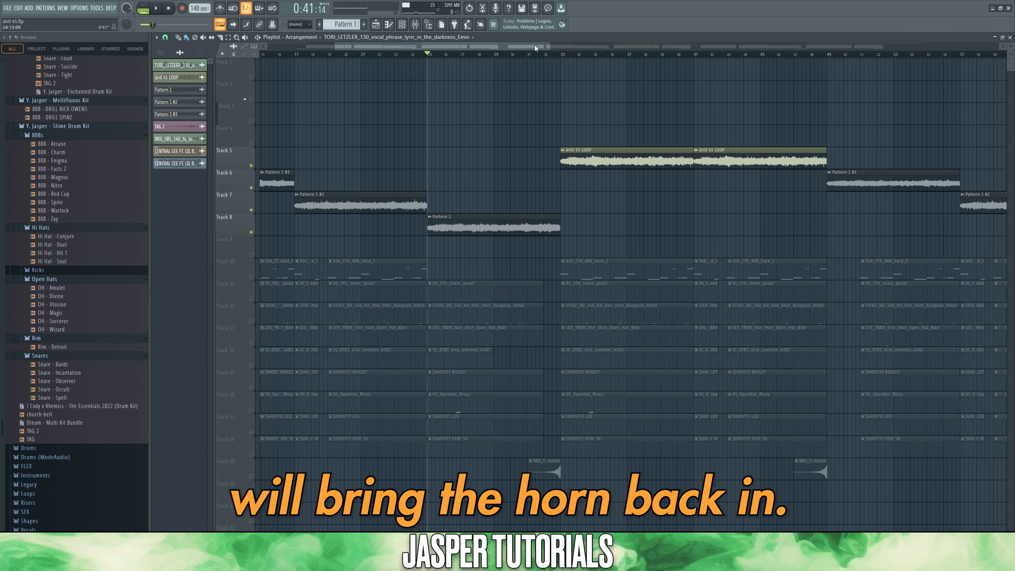
key("space")
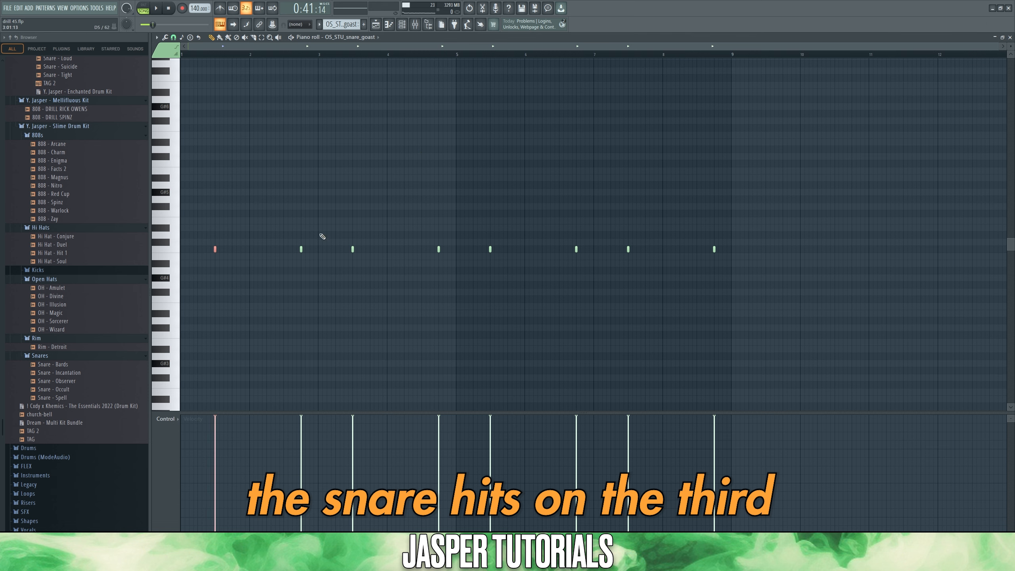
Select every second snare hit and shift these hits four steps earlier
left_click_drag(315, 226, 294, 265)
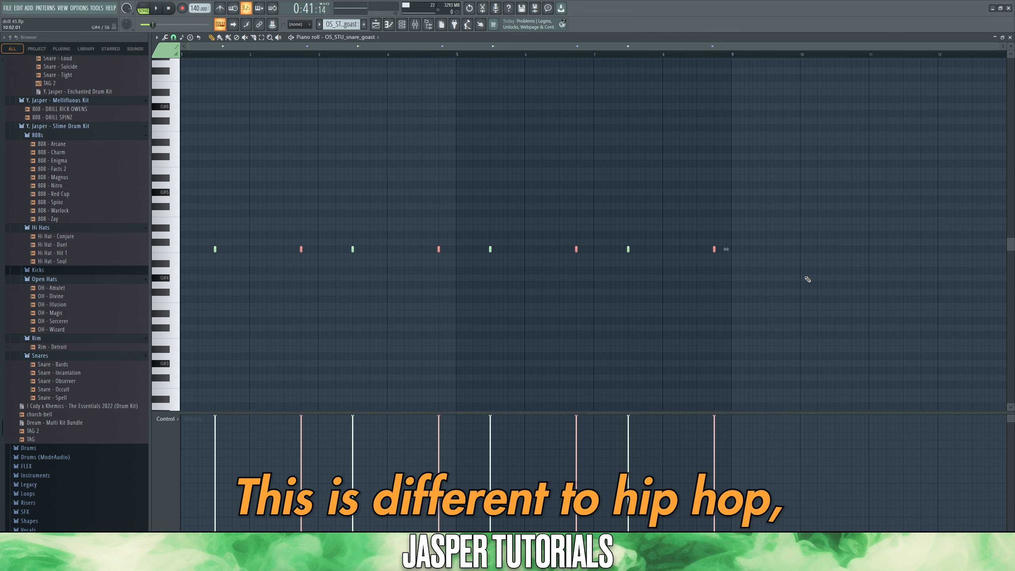
key("shift+Left")
key("shift+Left")
key("shift+Left")
key("shift+Left")
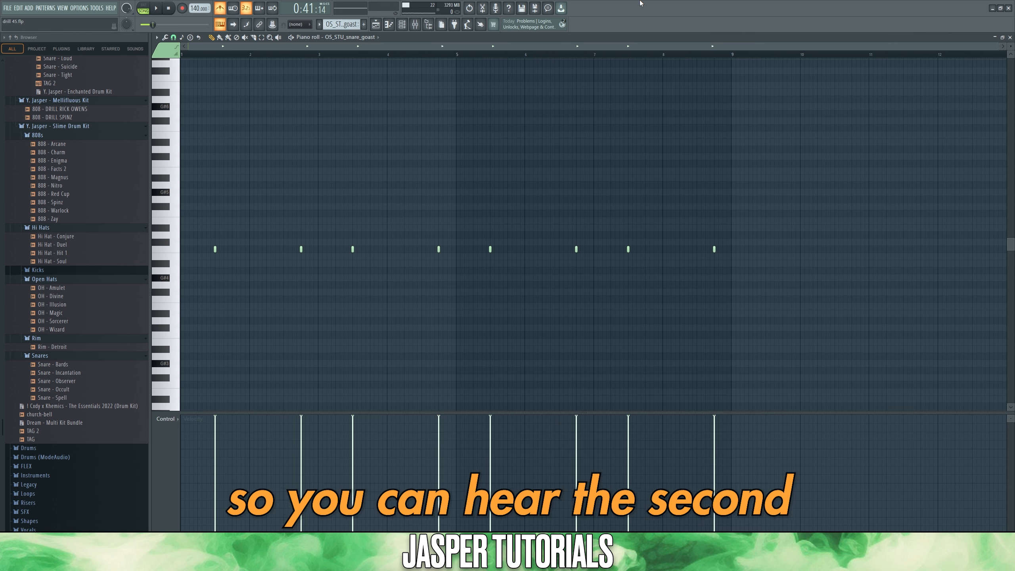
Switch playback to pattern mode and play the snare pattern
key("l")
key("space")
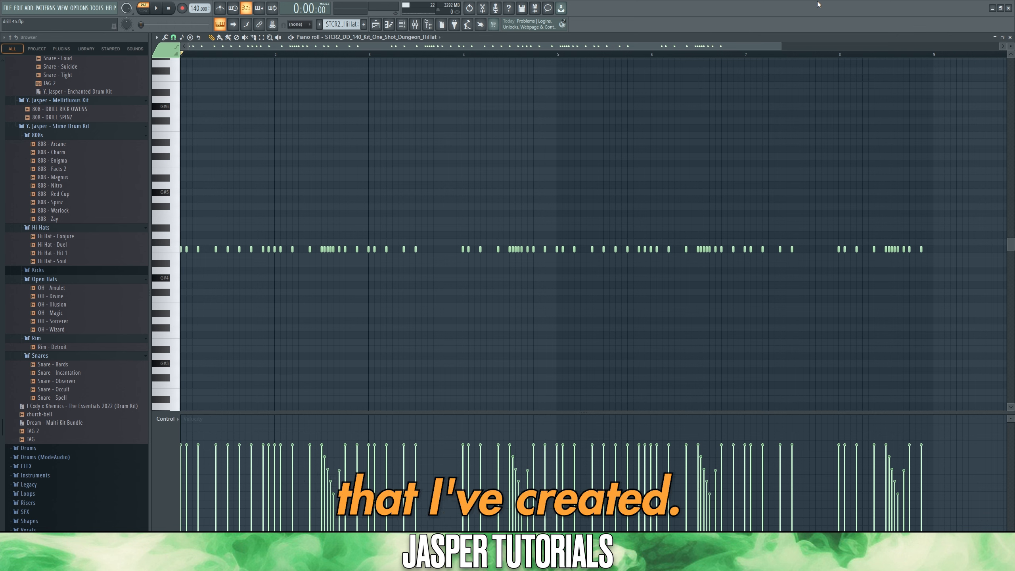
Play back the hi-hat pattern and inspect the Reflection Bounce preset of its Portal effect, closing the plugin window at the end
key("space")
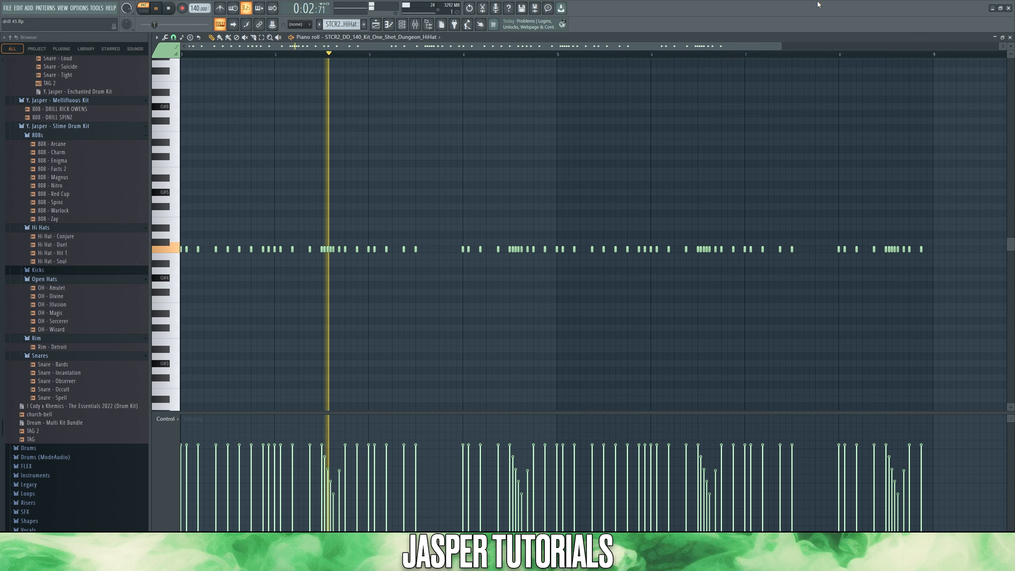
key("space")
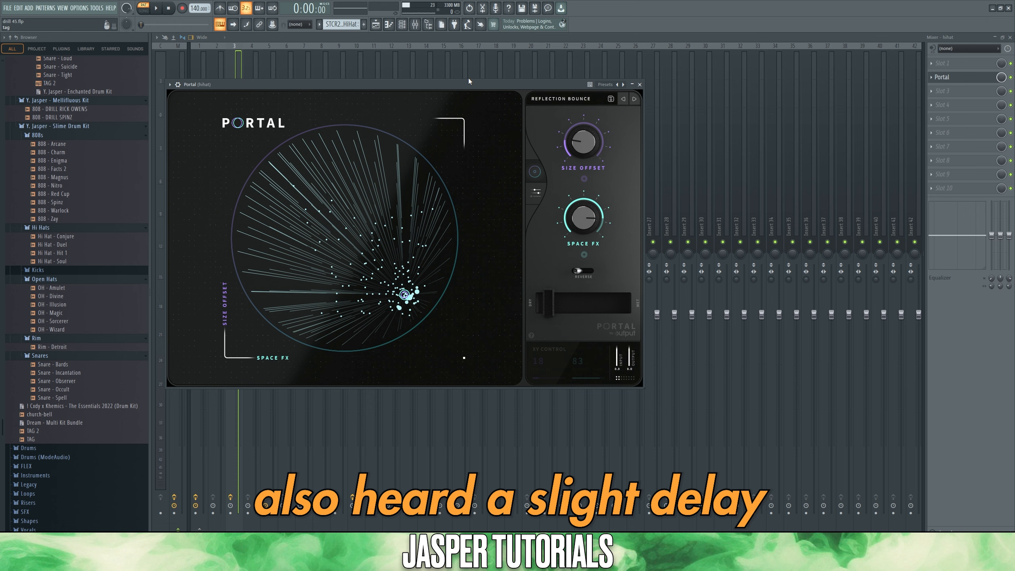
left_click_drag(468, 78, 565, 86)
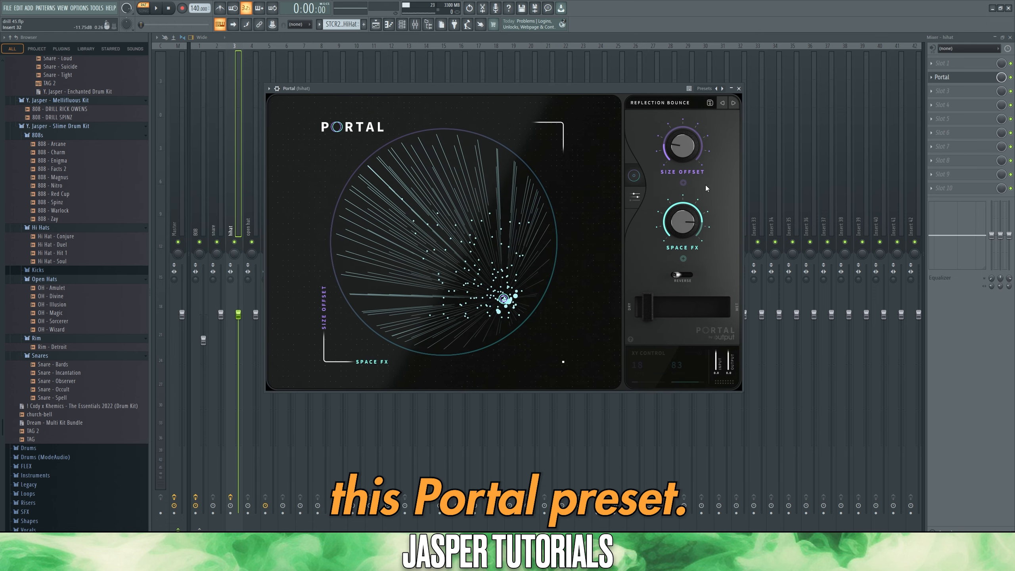
left_click(739, 88)
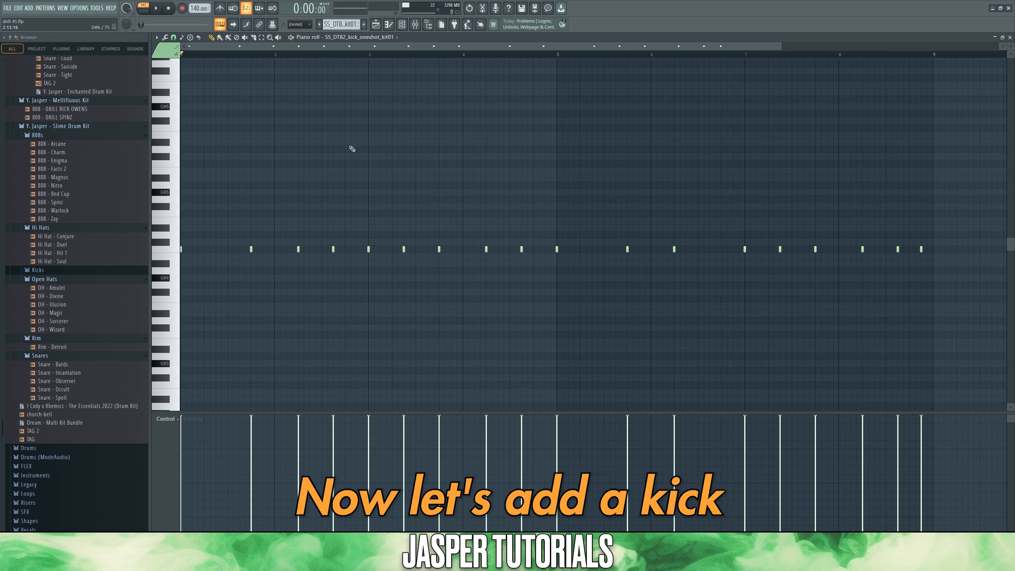
Play back the kick pattern and the open hat pattern
key("space")
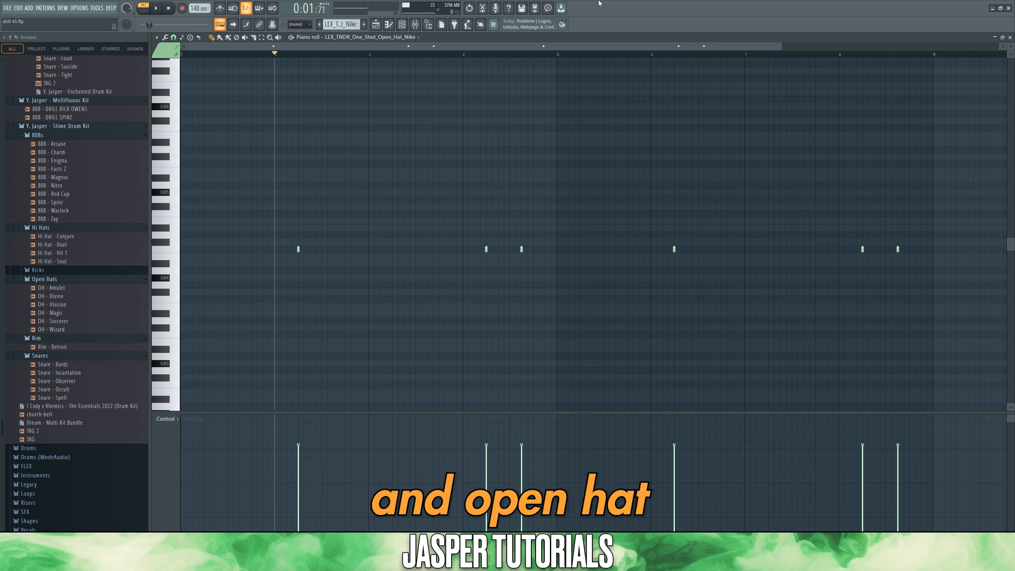
key("space")
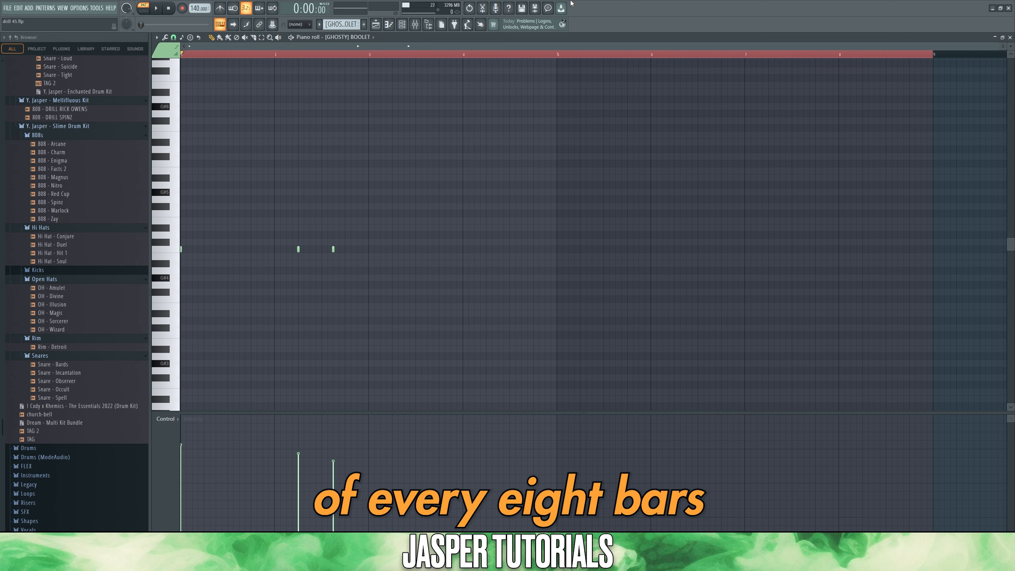
Play back the [GHOSTY] BOOLET pattern and open the Fruity soft clipper on the master track
key("space")
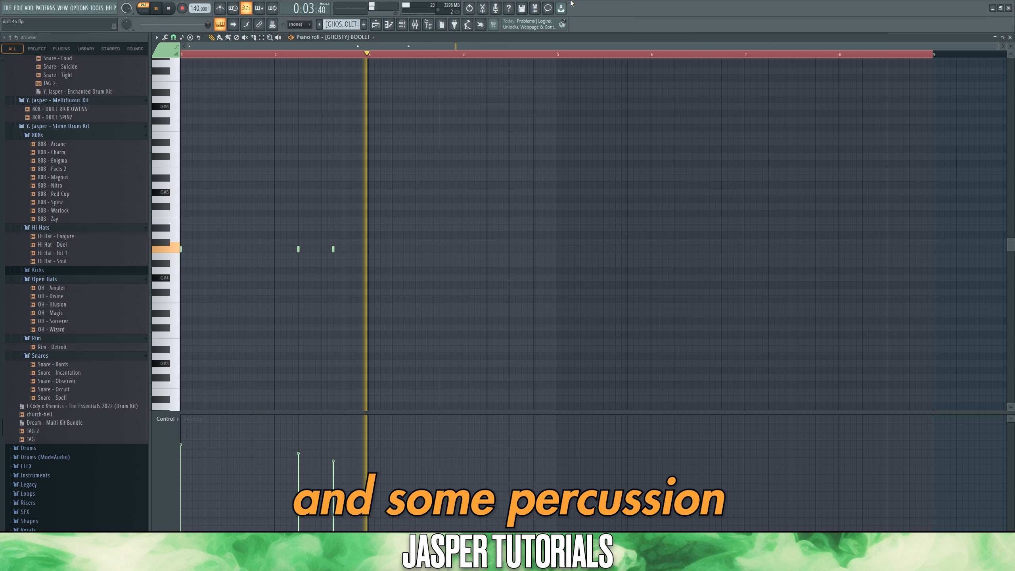
key("space")
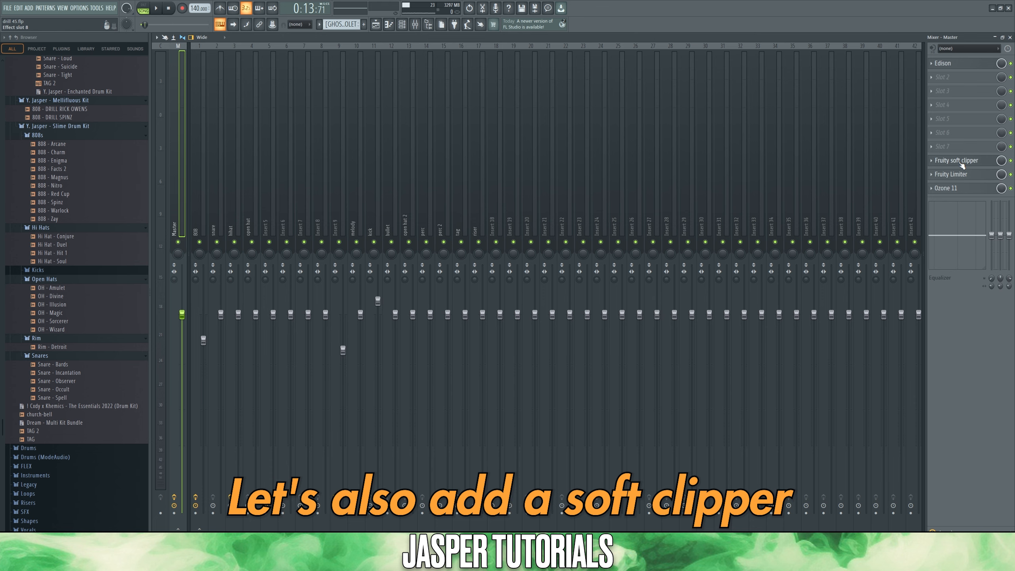
left_click(961, 162)
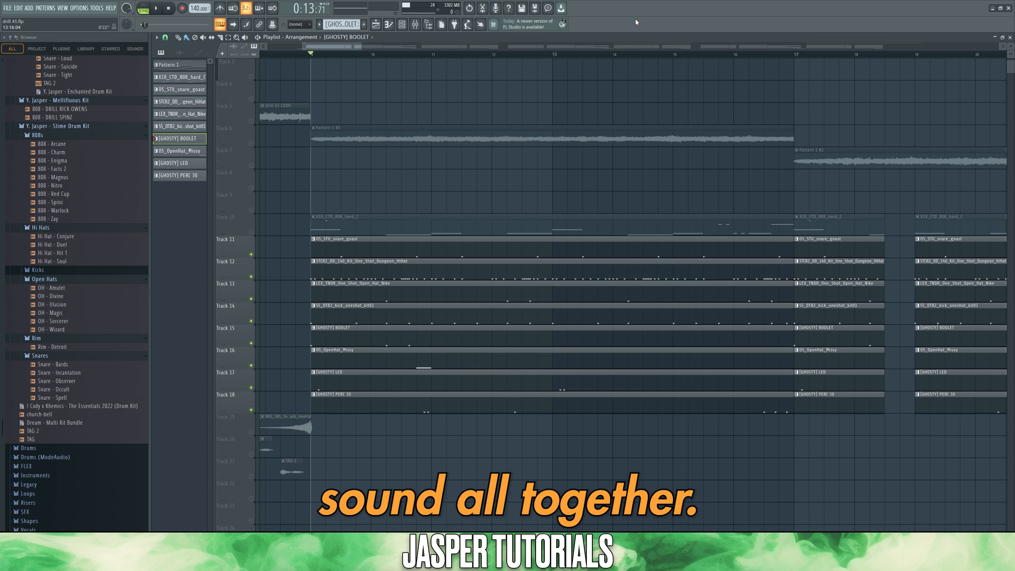
Play the drum and percussion tracks together in the arrangement from bar 9
key("space")
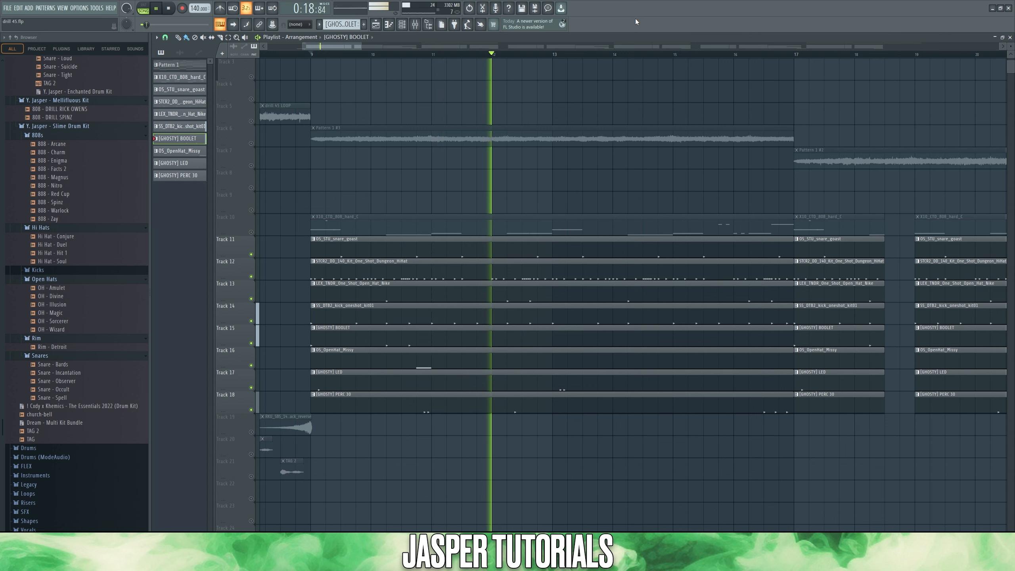
key("space")
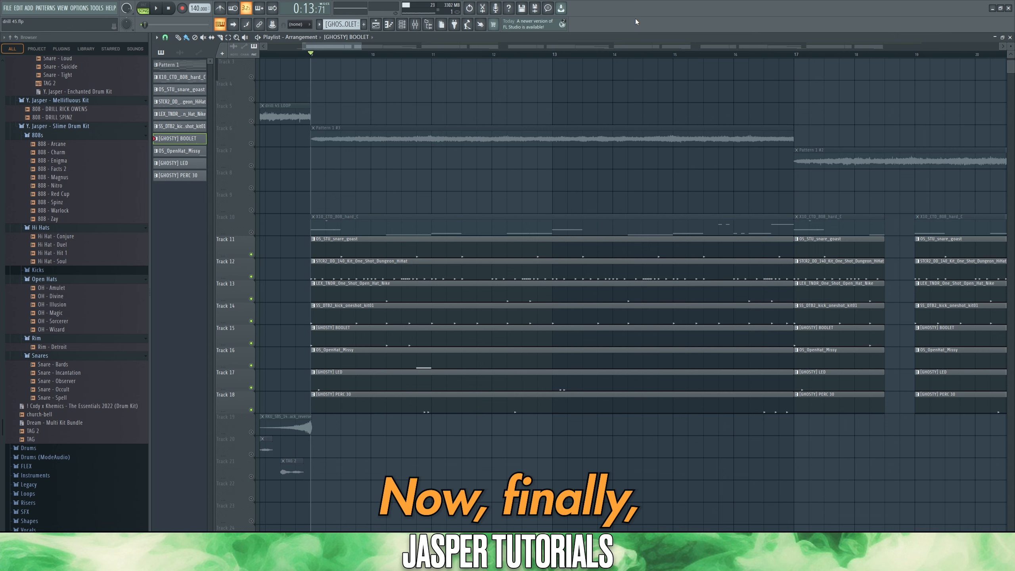
Examine the waveform and loop points of the X10_CTD_808_hard_C sample in its channel settings
right_click(253, 235)
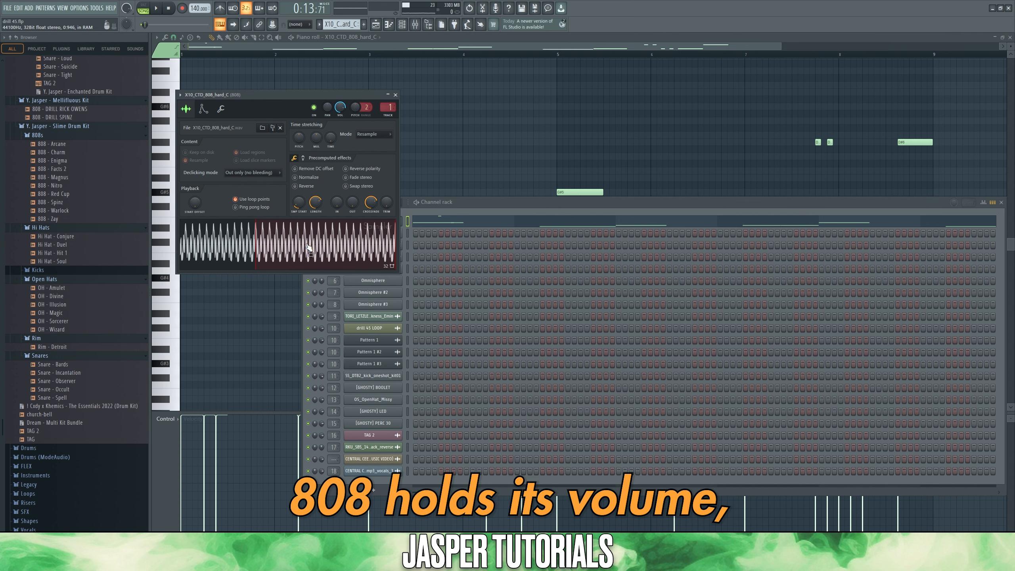
left_click(314, 246)
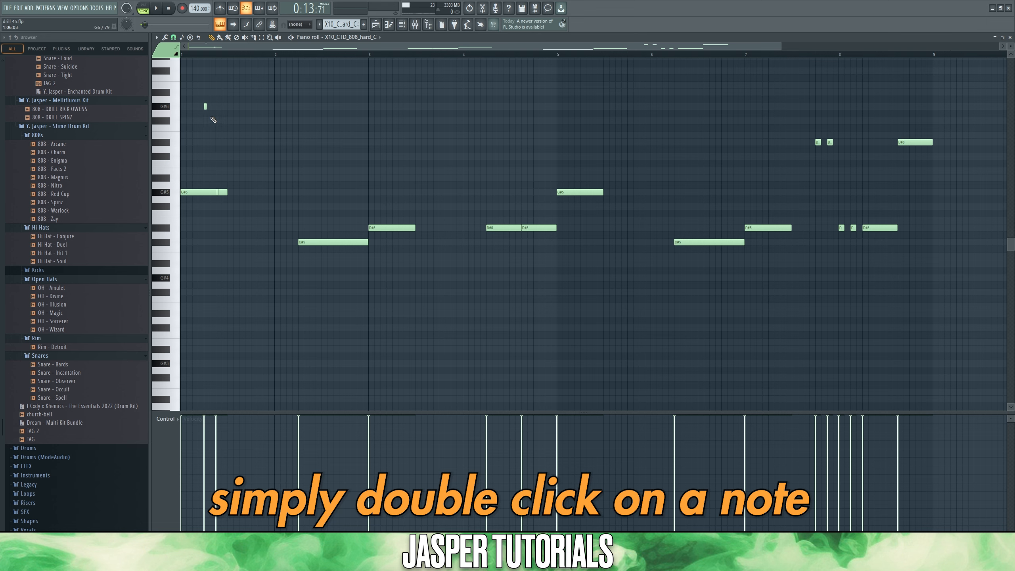
Turn the short G#6 note above the first 808 note into a slide note and accept its properties
double_click(205, 107)
left_click(468, 268)
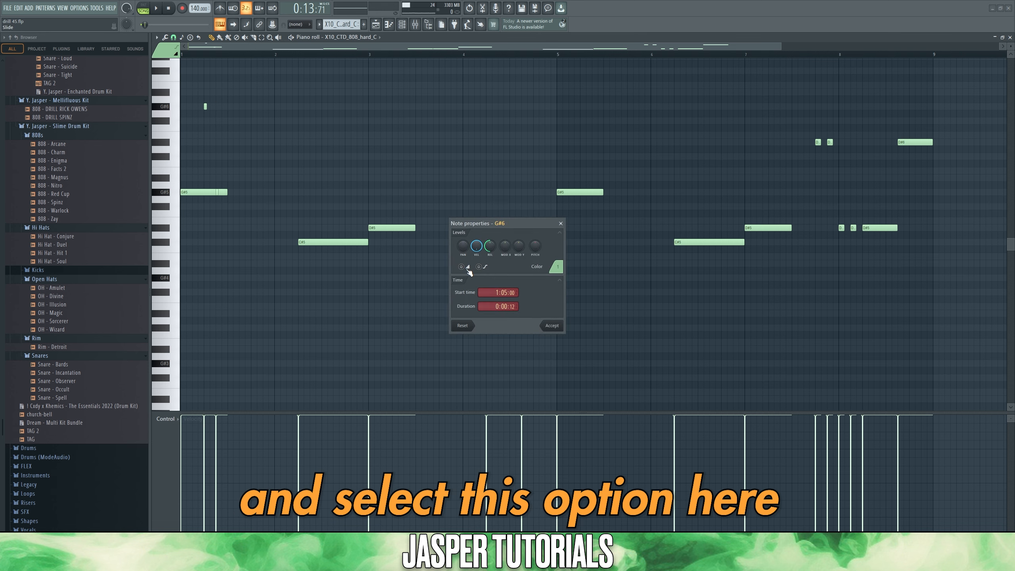
left_click(559, 326)
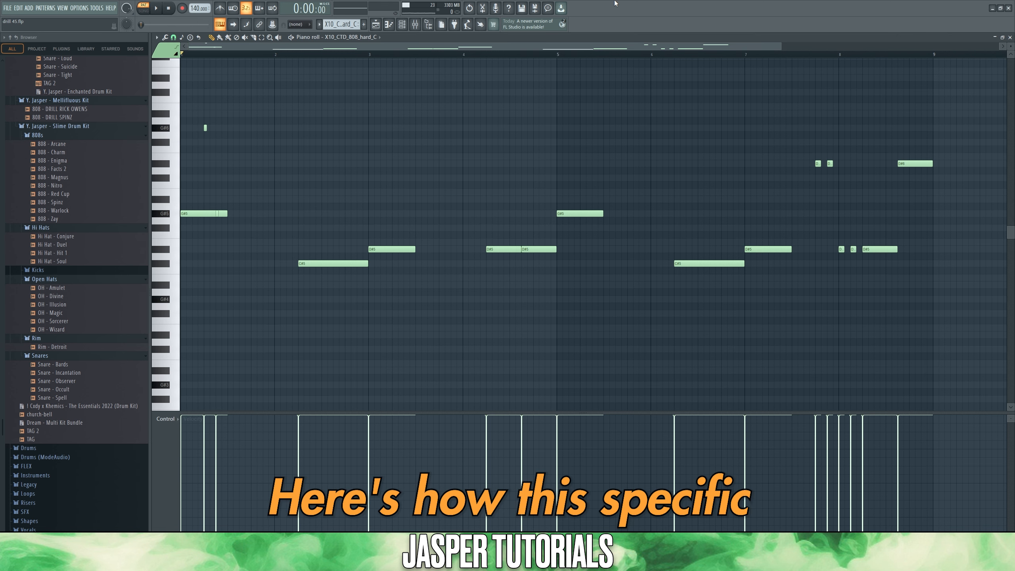
Play back the 808 pattern, and play the 808 together with the drums and melody from bar 9
key("space")
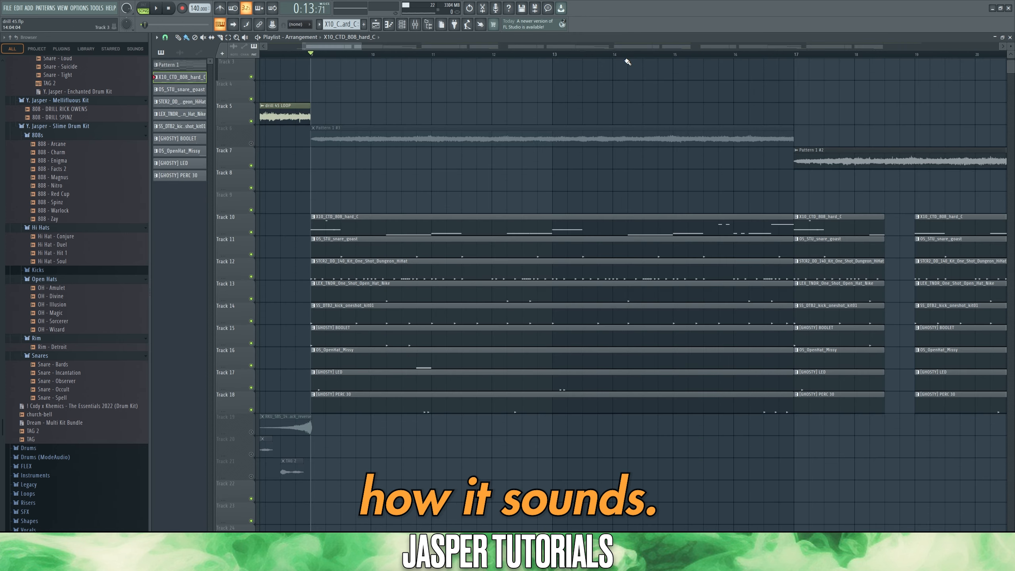
key("space")
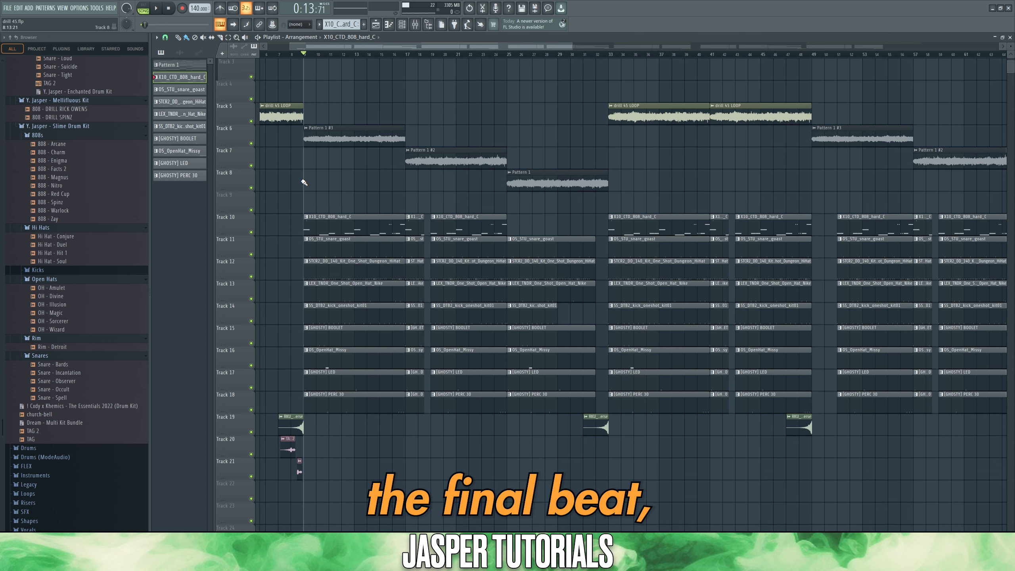
Review the layout of the melody and drum clips across the arrangement and choose the Slice tool
left_click_drag(264, 170, 852, 214)
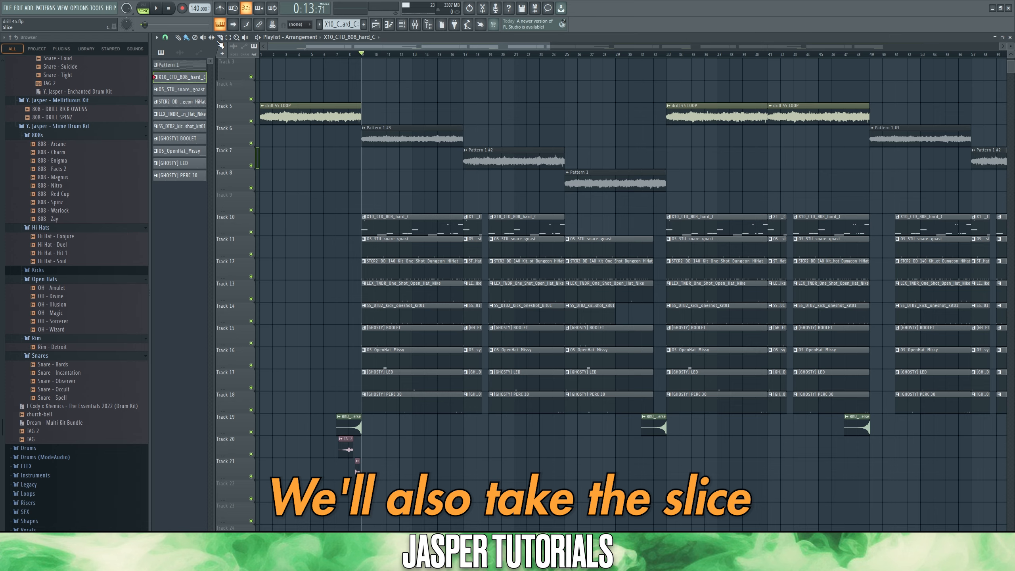
left_click(219, 40)
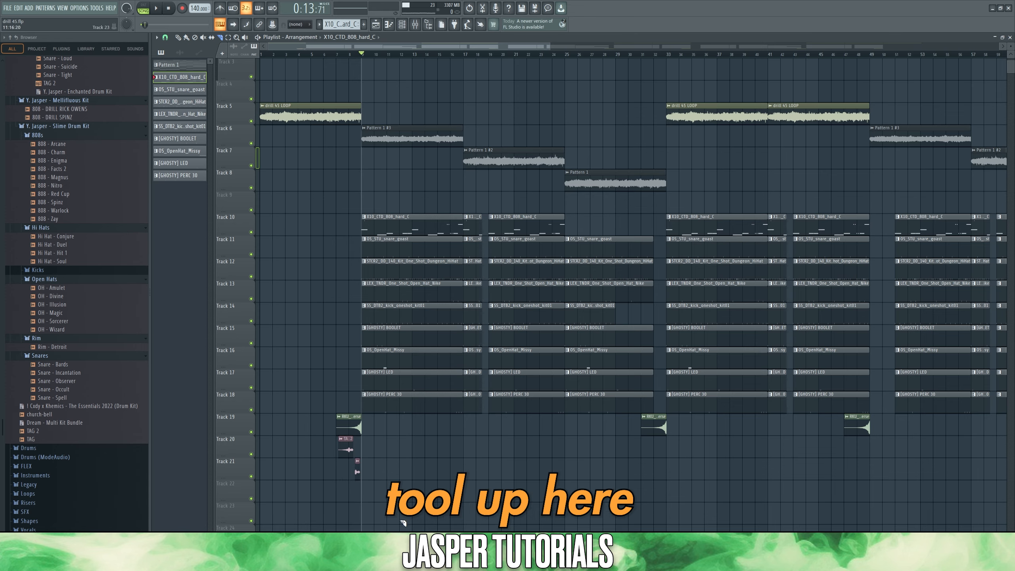
scroll(449, 500, "up", 6)
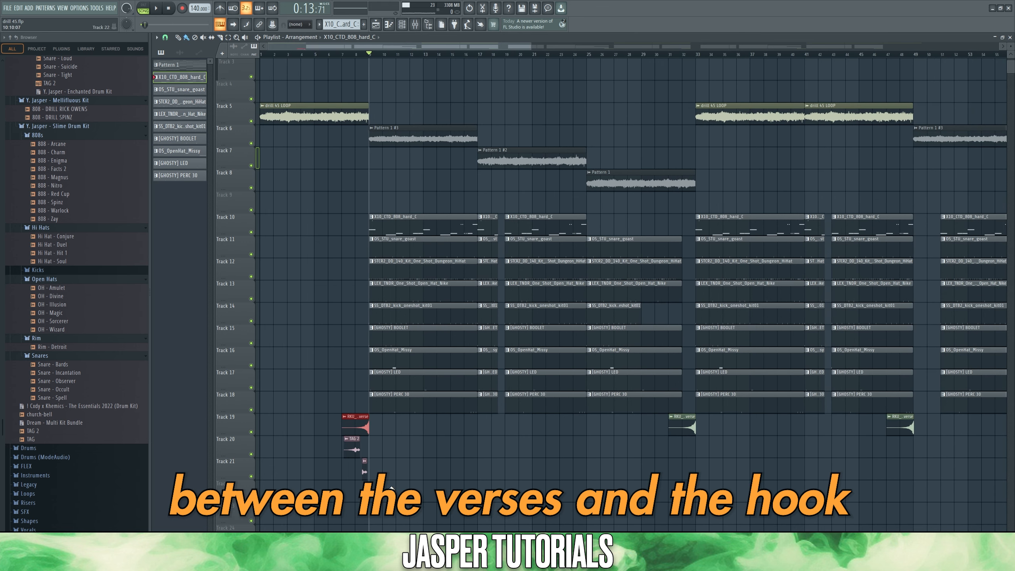
Review the riser and tag clips leading into bar 9 and play the full track from the beginning
left_click_drag(387, 492, 343, 460)
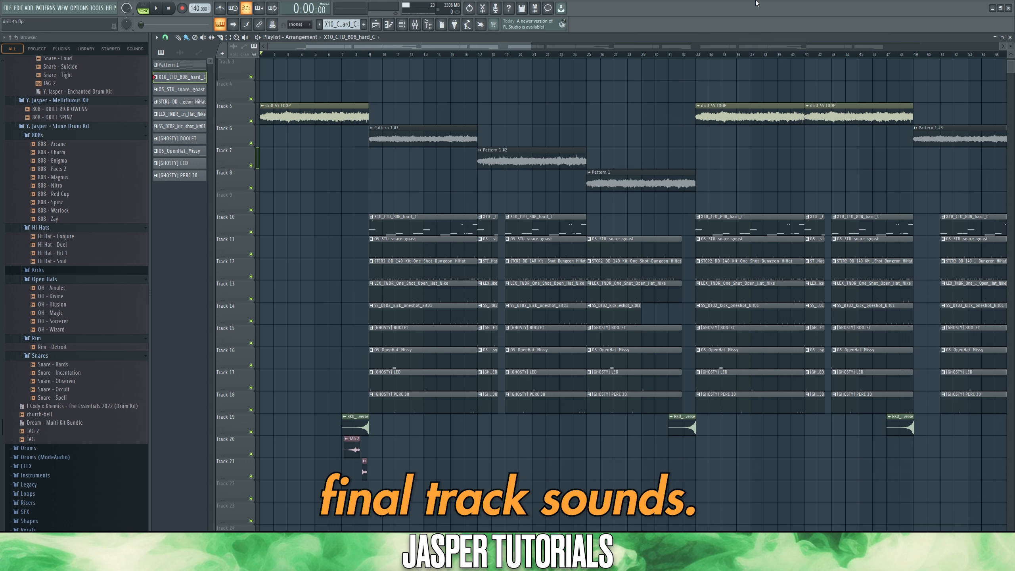
key("space")
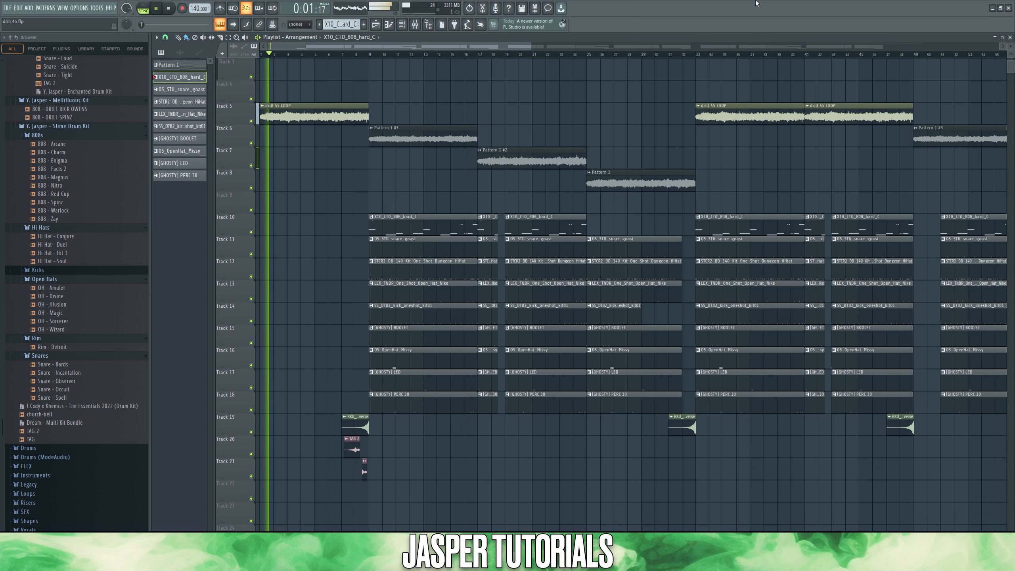